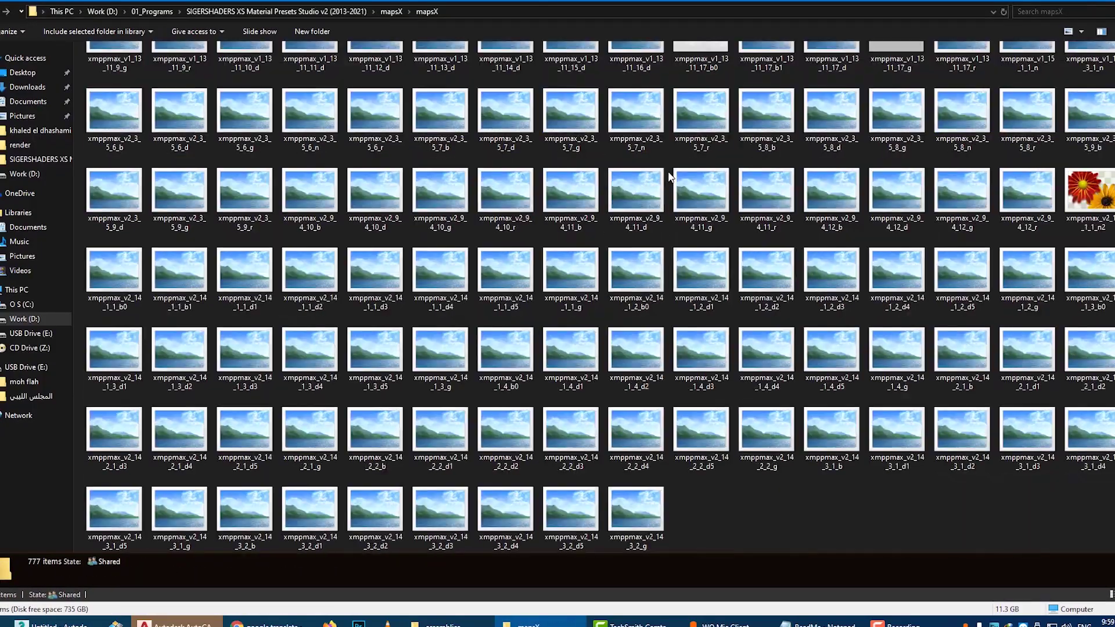
Step: Step down the preset category tree past fabric and juice to Wood > Various Species Semi-Gloss
key("Down")
key("Down")
key("Down")
key("Down")
key("Down")
key("Down")
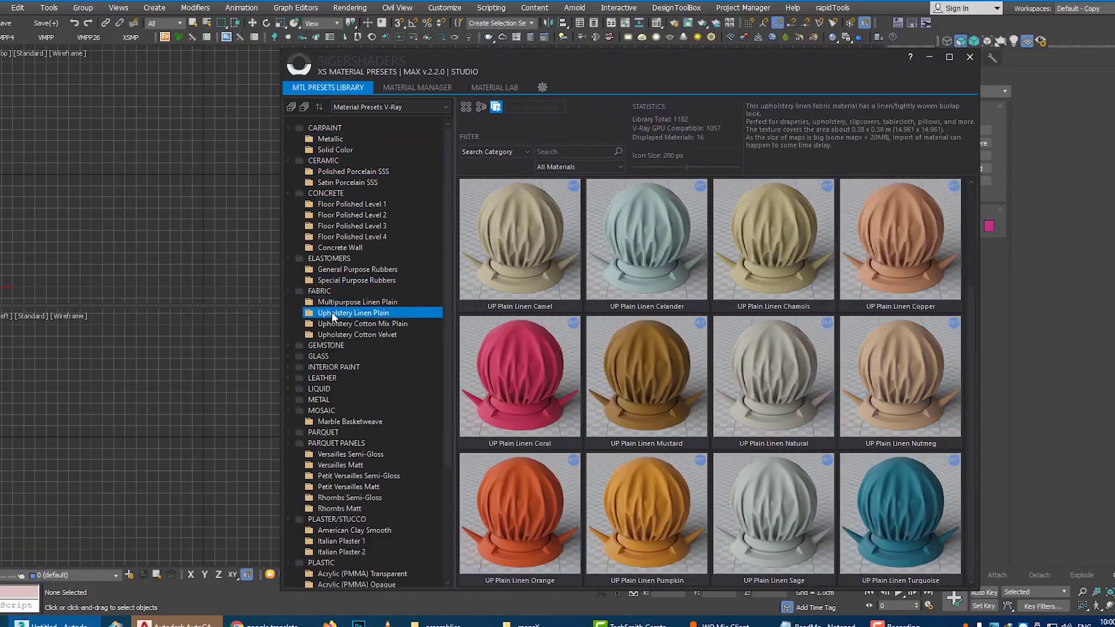
key("Down")
key("Down")
key("Down")
key("Down")
key("Down")
key("Down")
key("Down")
key("Down")
key("Down")
key("Down")
key("Down")
key("Down")
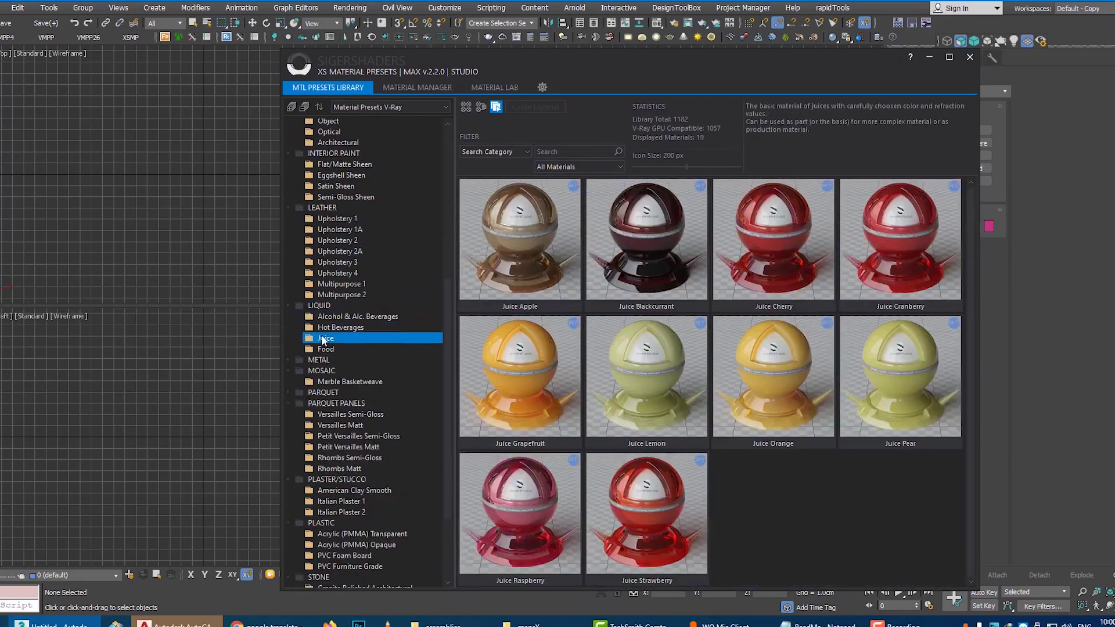
key("Down")
key("Down")
key("Down")
key("Down")
key("Down")
key("Down")
key("Down")
key("Down")
key("Down")
key("Down")
key("Down")
key("Down")
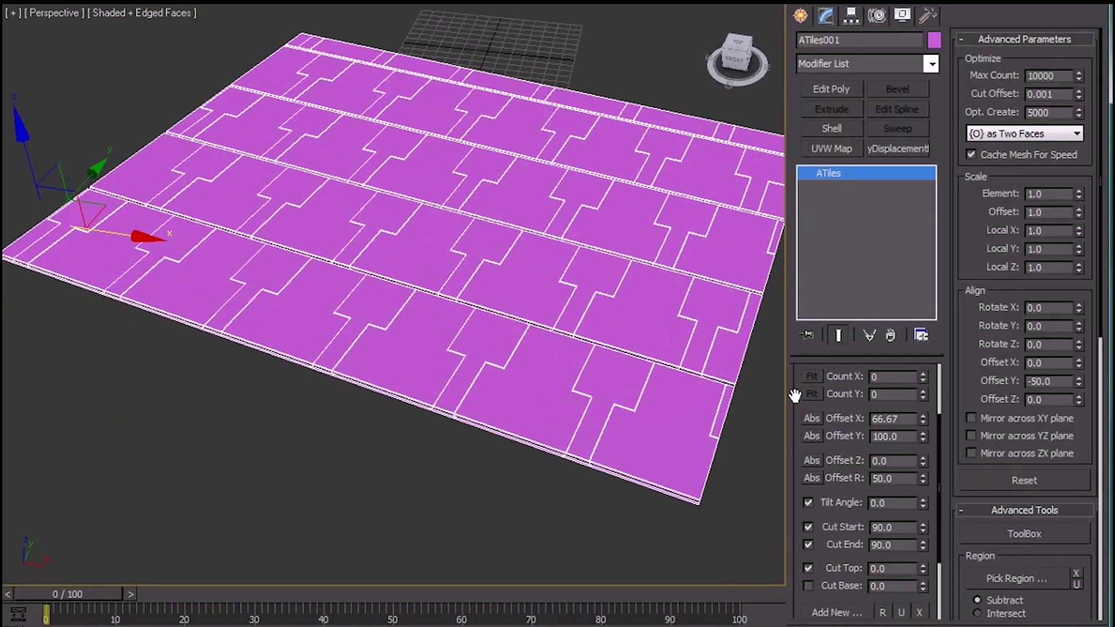
scroll(795, 396, "up", 1)
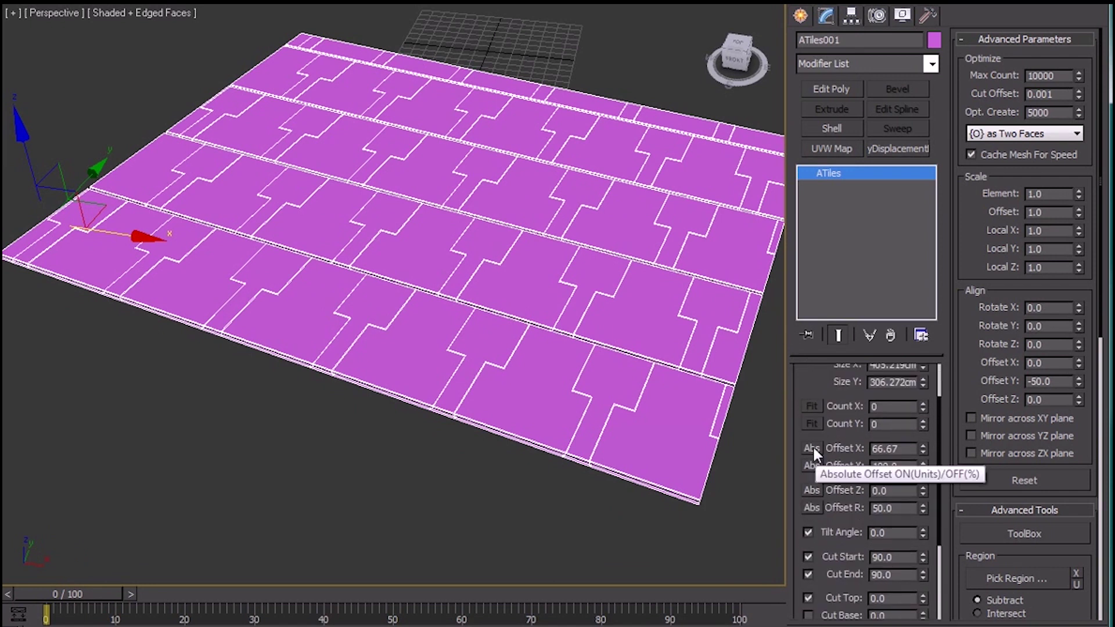
Step: Set ATiles Offset X to Abs, tile both arched walls From Geometry, and bring up the Material Editor
left_click(812, 448)
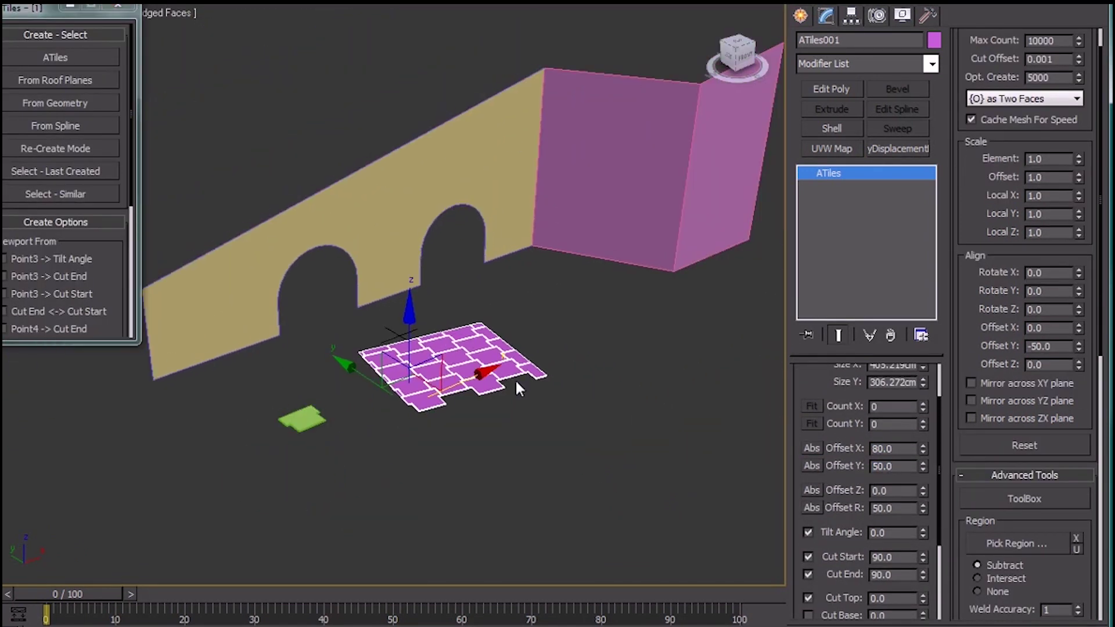
scroll(421, 342, "up", 4)
scroll(497, 311, "up", 3)
left_click(346, 344)
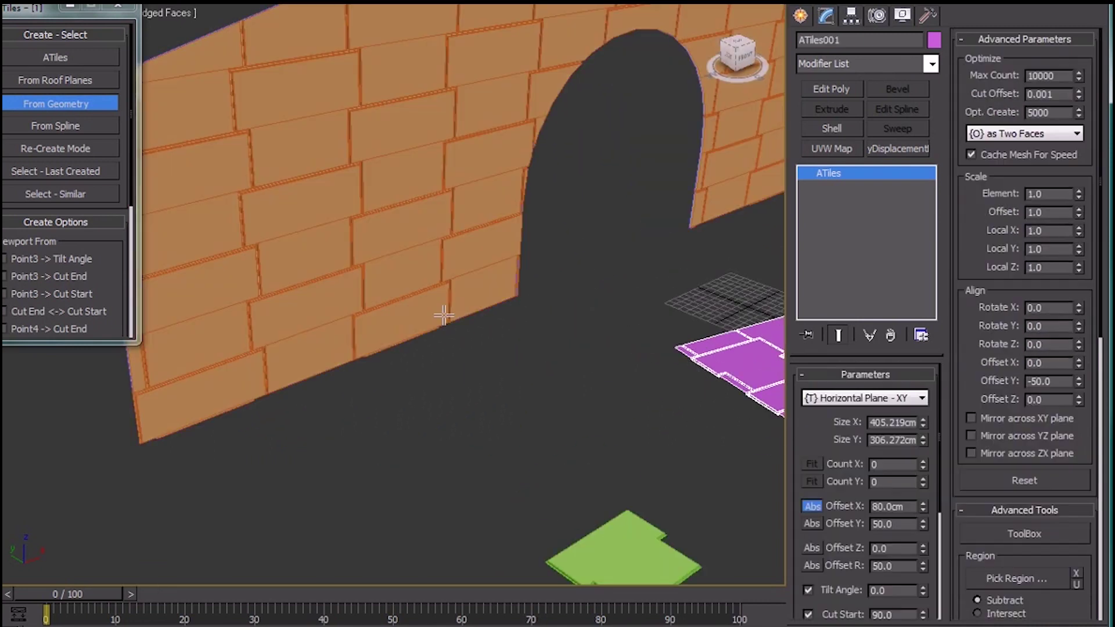
scroll(473, 312, "down", 5)
scroll(621, 330, "up", 2)
left_click(610, 301)
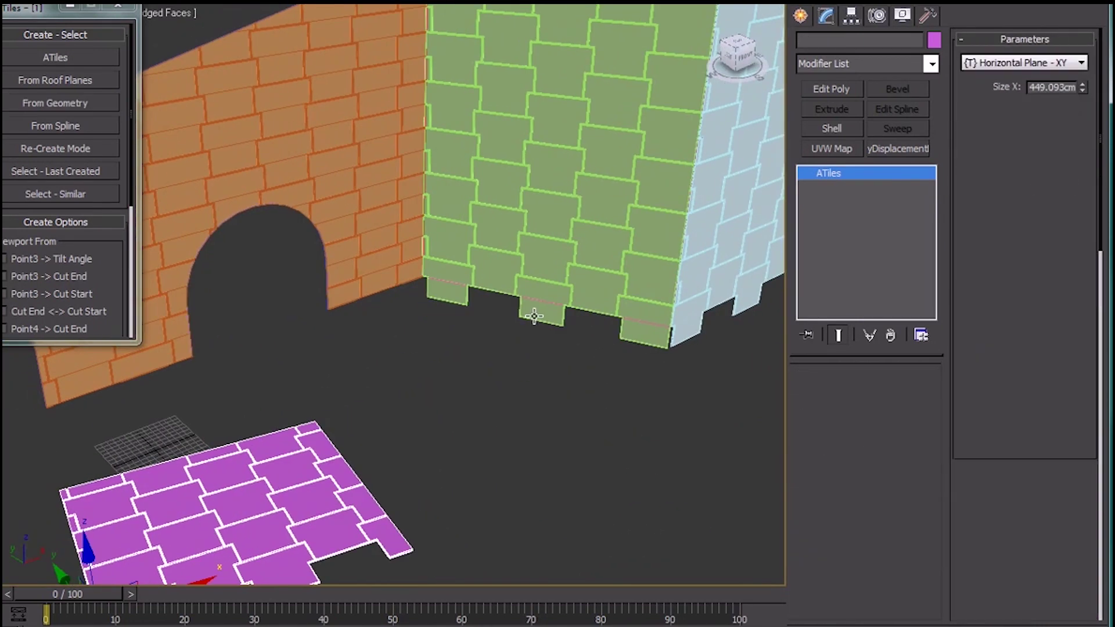
scroll(462, 291, "up", 2)
scroll(473, 378, "down", 4)
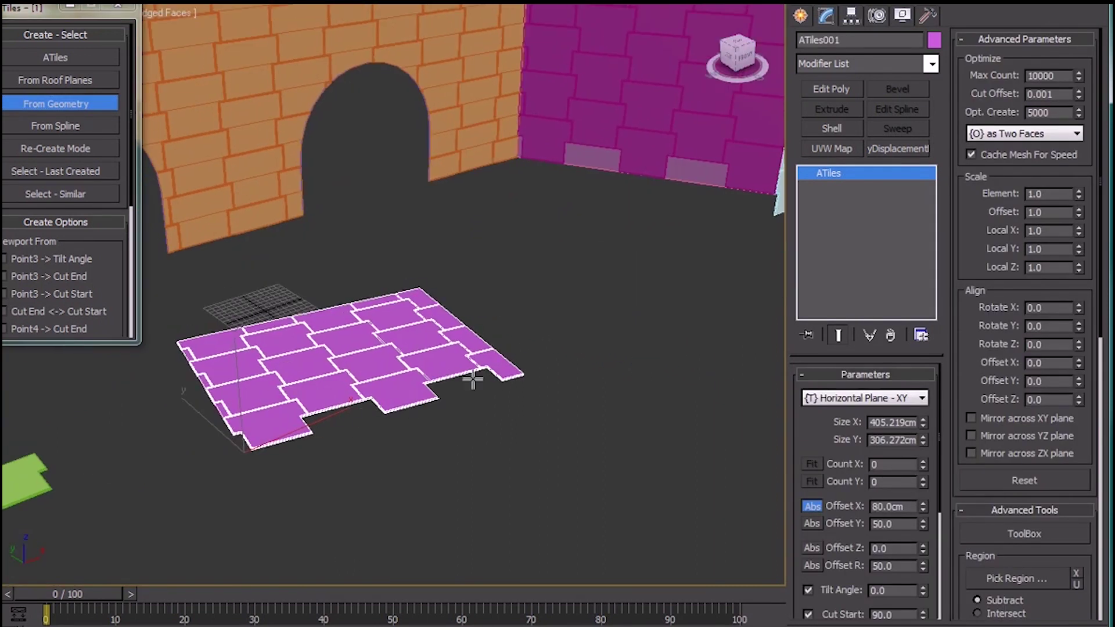
scroll(473, 378, "up", 4)
middle_click_drag(473, 378, 376, 360)
scroll(475, 331, "down", 2)
scroll(533, 306, "down", 2)
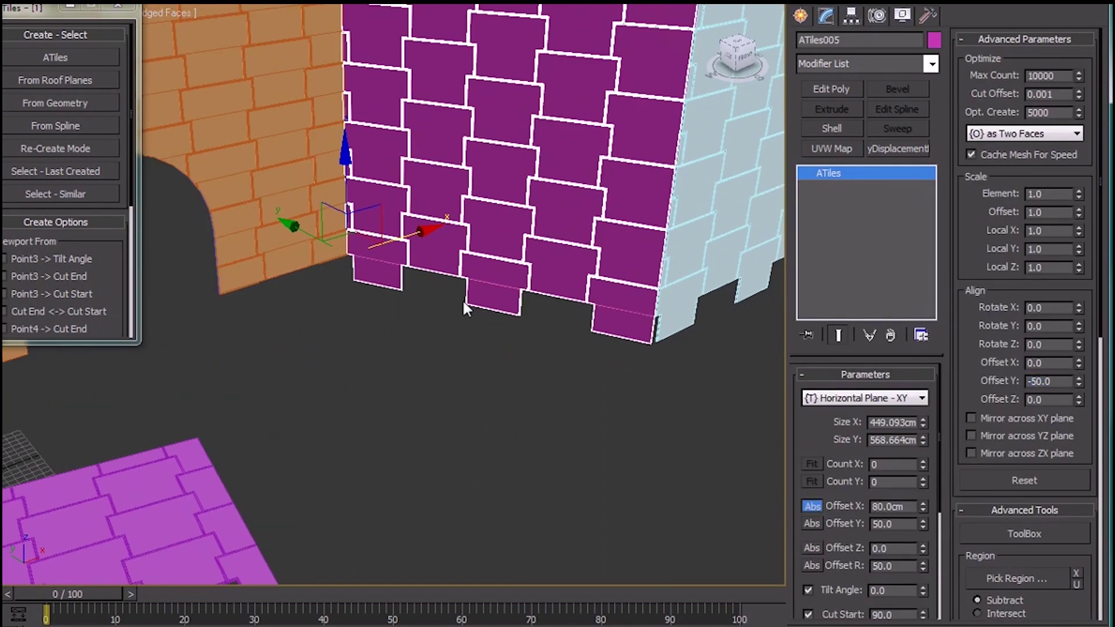
scroll(533, 306, "down", 3)
key("m")
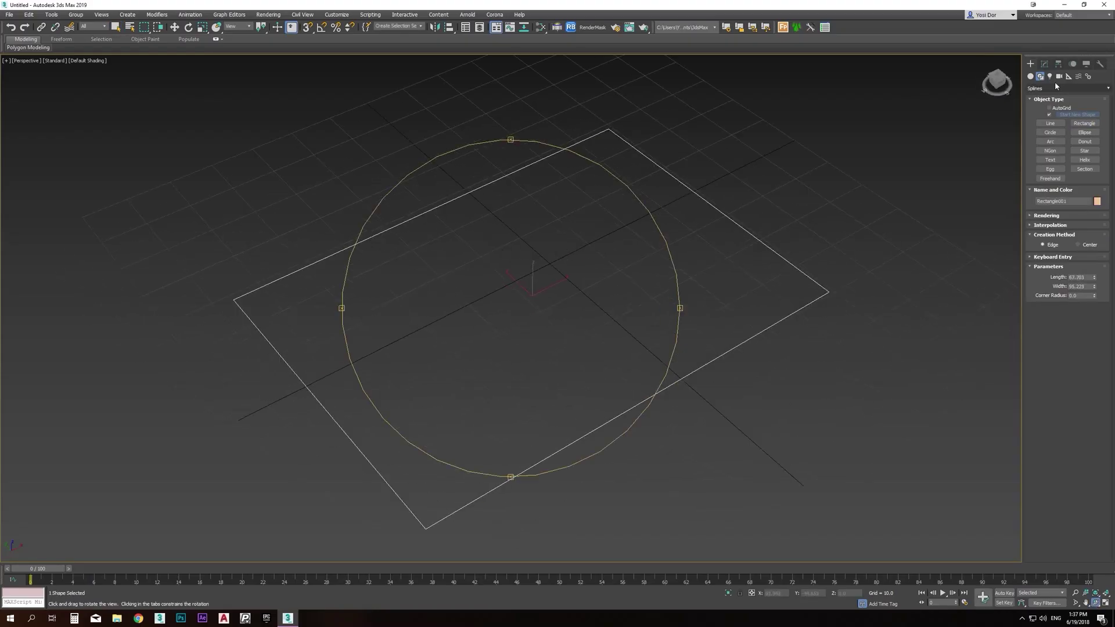
Step: Add FloorGenerator to the rectangle with hexagon Radius 5.35 and a raised Max Tilt
left_click(1044, 63)
left_click(1068, 90)
left_click(1052, 202)
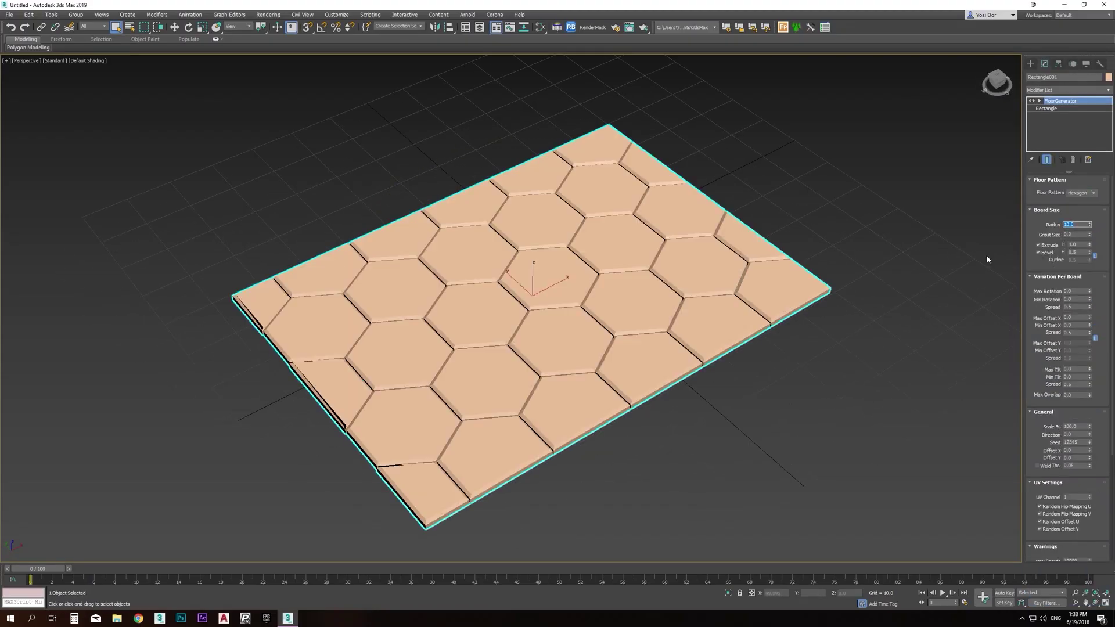
type("5.35")
key("Return")
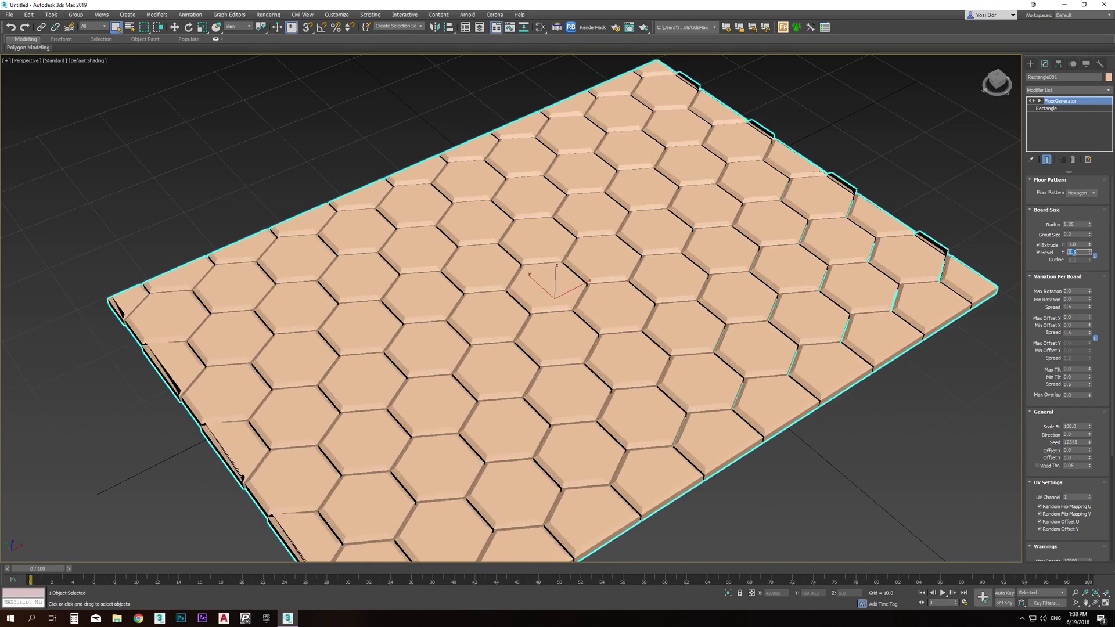
scroll(512, 355, "up", 2)
type("5")
key("Return")
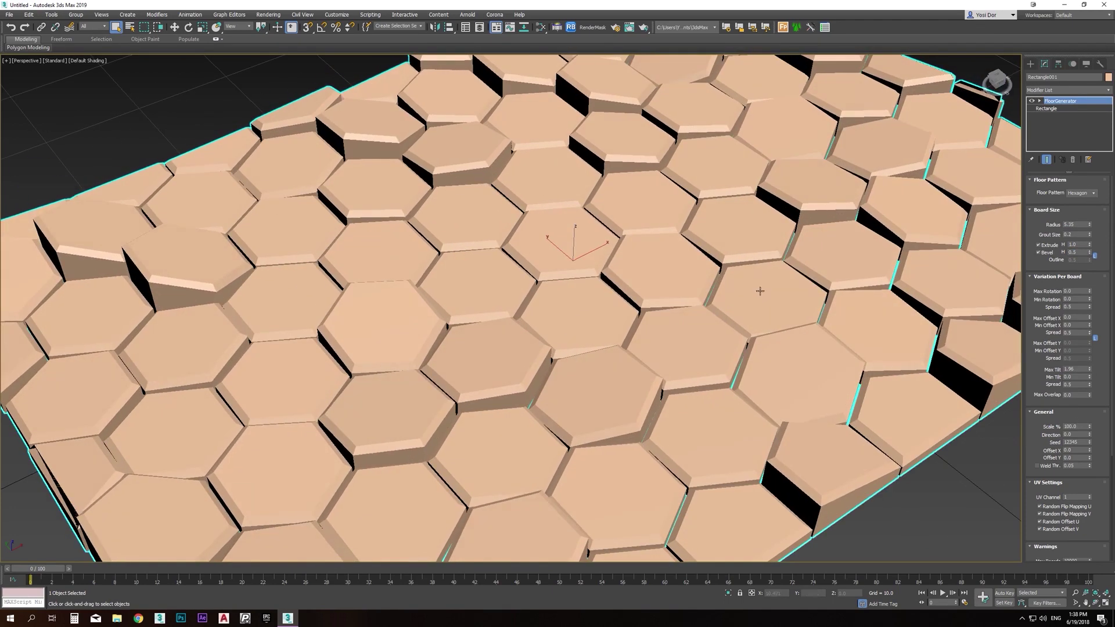
key("z")
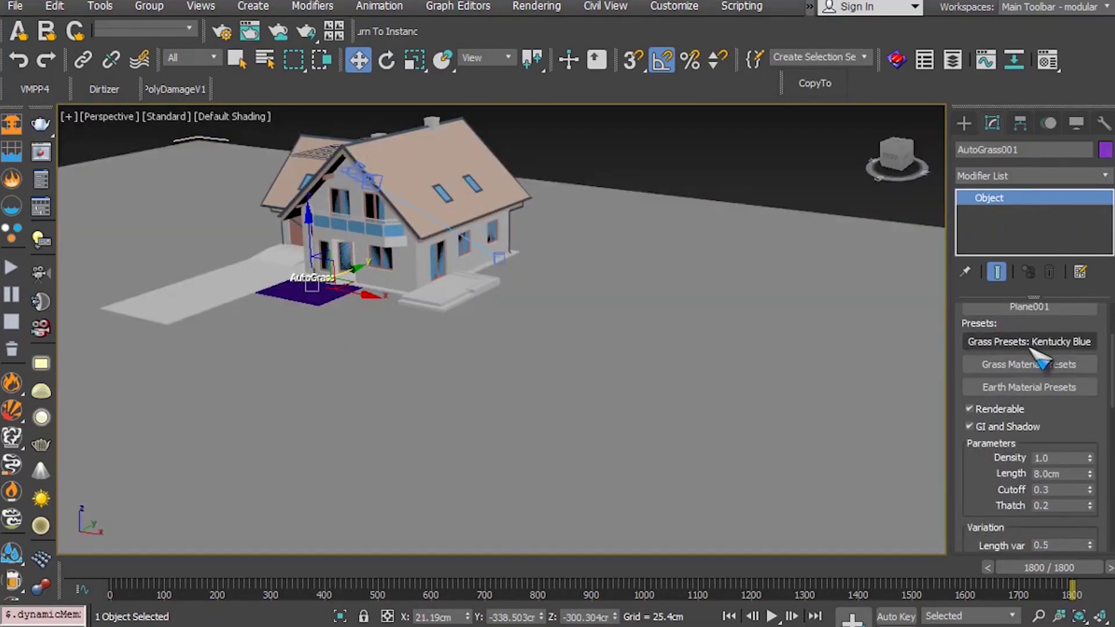
Step: Pick a different preset from Grass Presets in the AutoGrass panel
left_click(1042, 364)
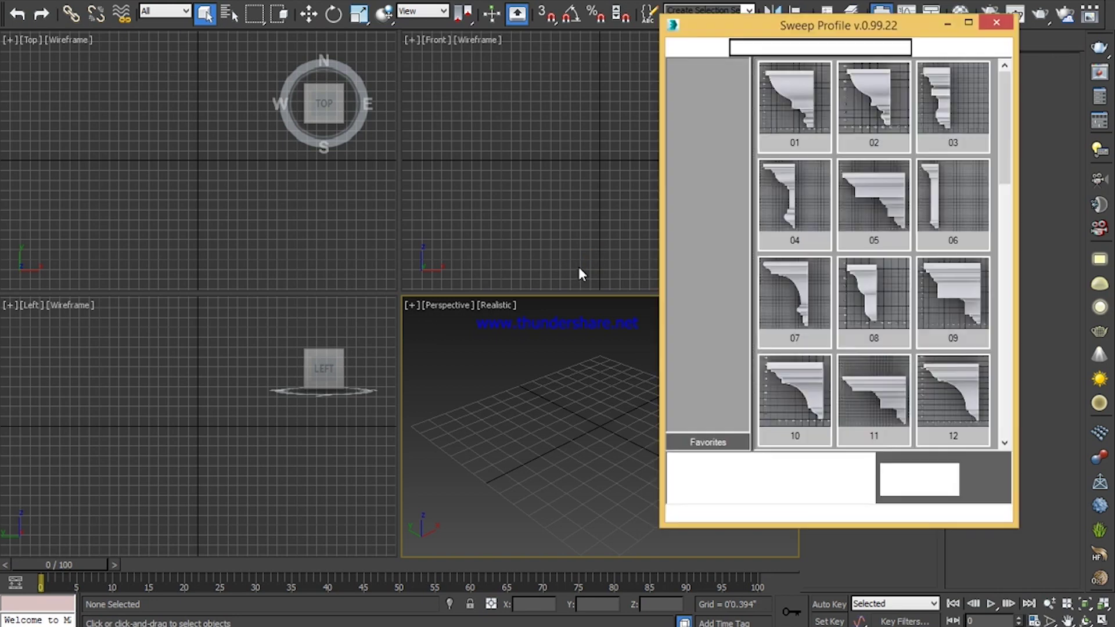
Step: Sweep moulding profile 14 along the rectangle at a 2-inch profile size
left_click_drag(890, 37, 716, 48)
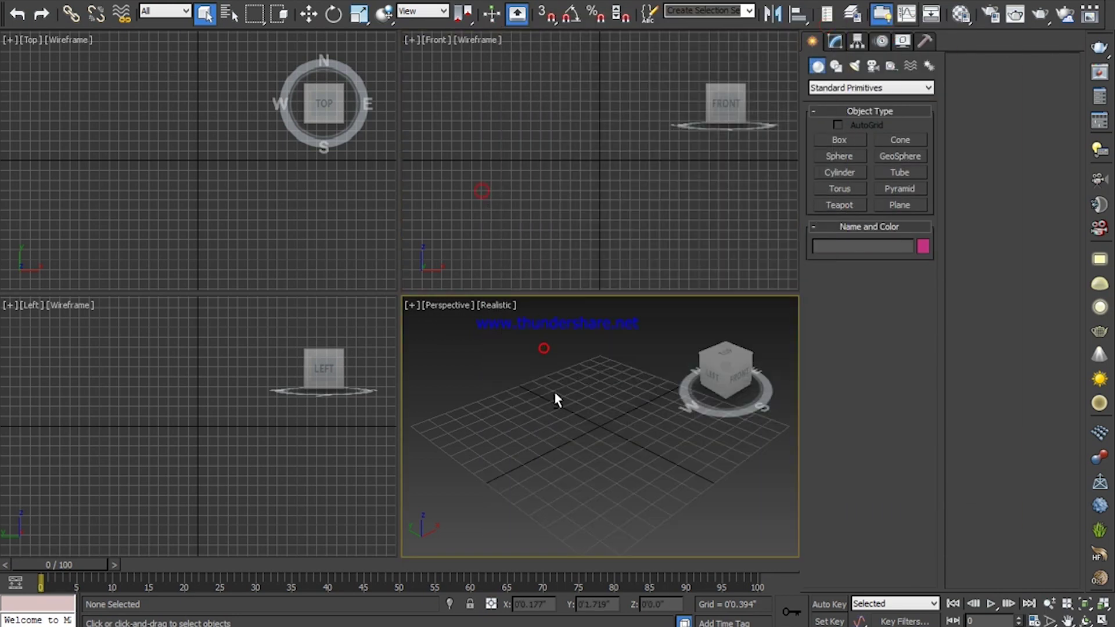
key("alt+w")
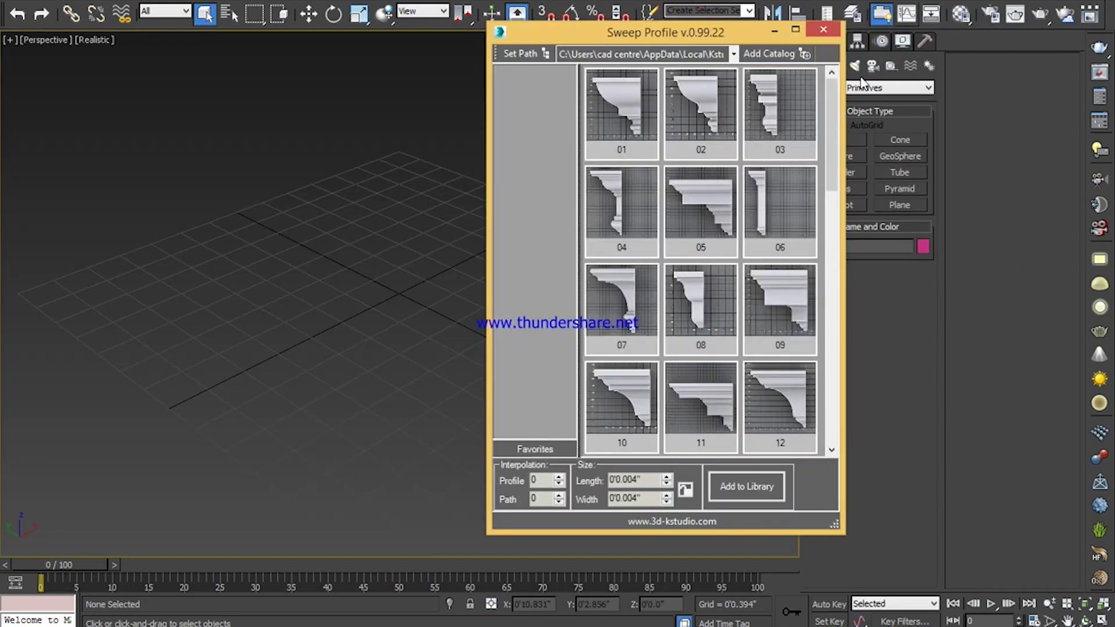
key("w")
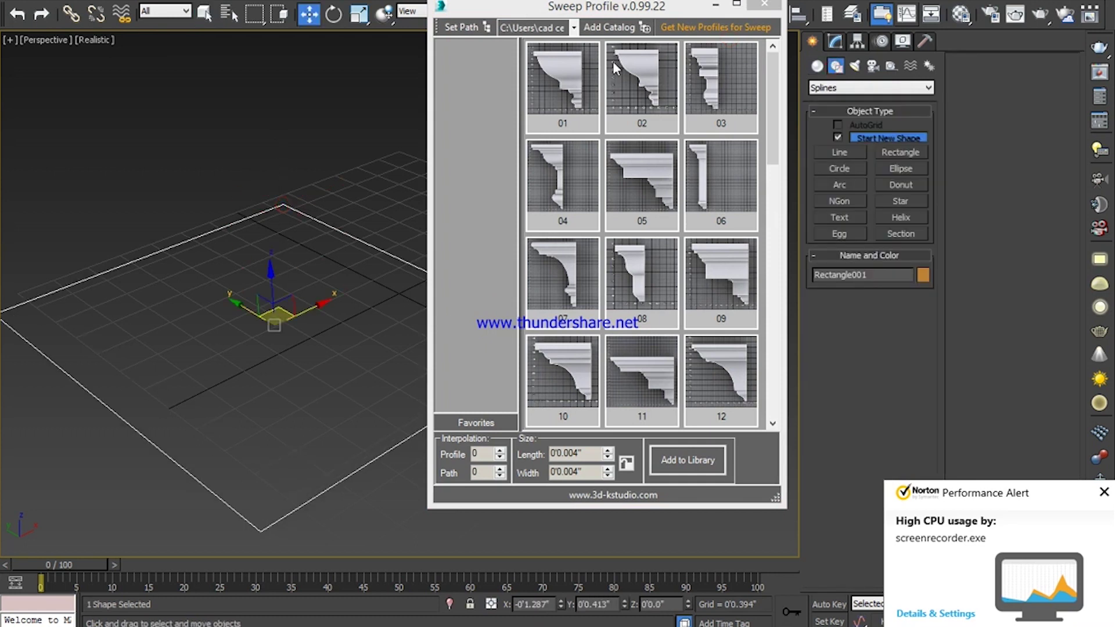
left_click_drag(611, 6, 806, 26)
scroll(933, 104, "down", 3)
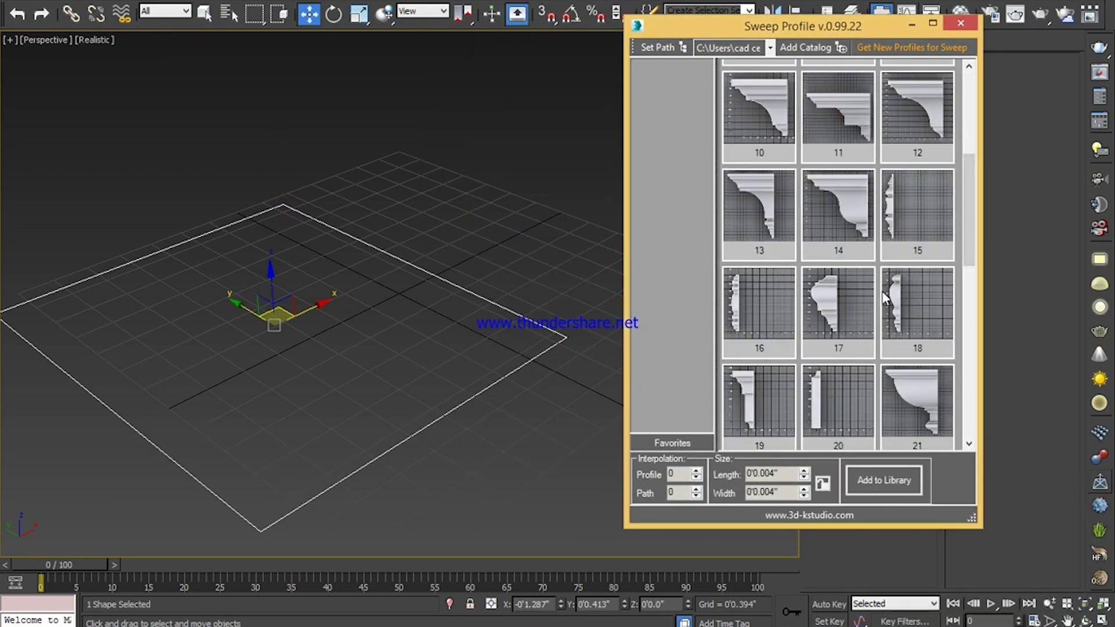
left_click(841, 201)
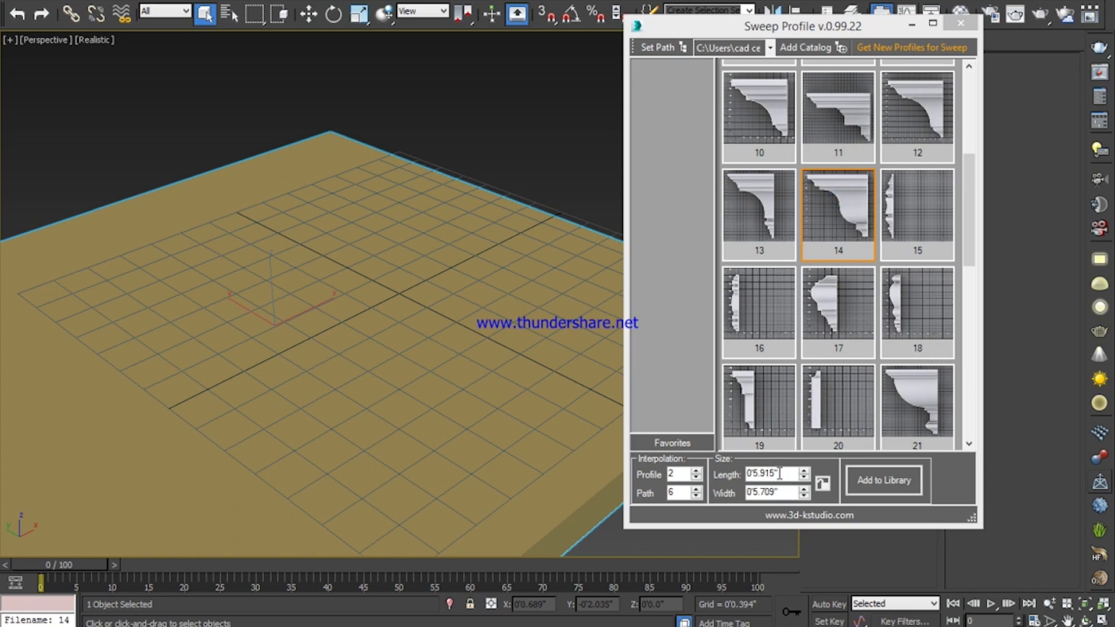
double_click(778, 473)
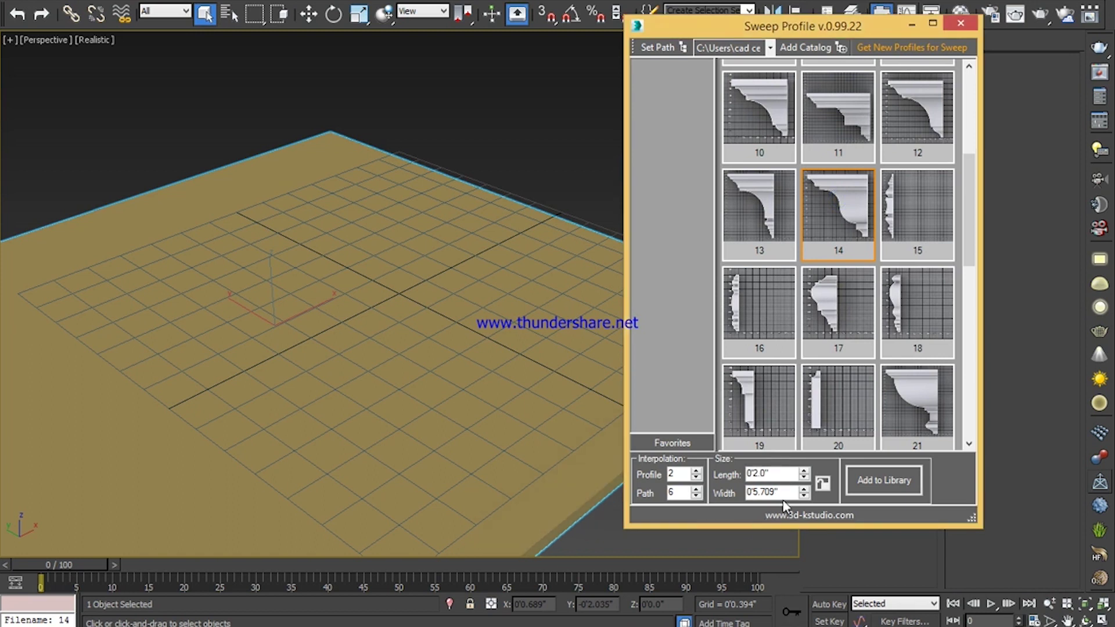
type("2")
key("Return")
Step: Set the rectangle's Length and Width to 10 feet each
mouse_move(491, 341)
middle_mouse_down("alt")
mouse_move(480, 267)
mouse_move(498, 267)
middle_mouse_up("alt")
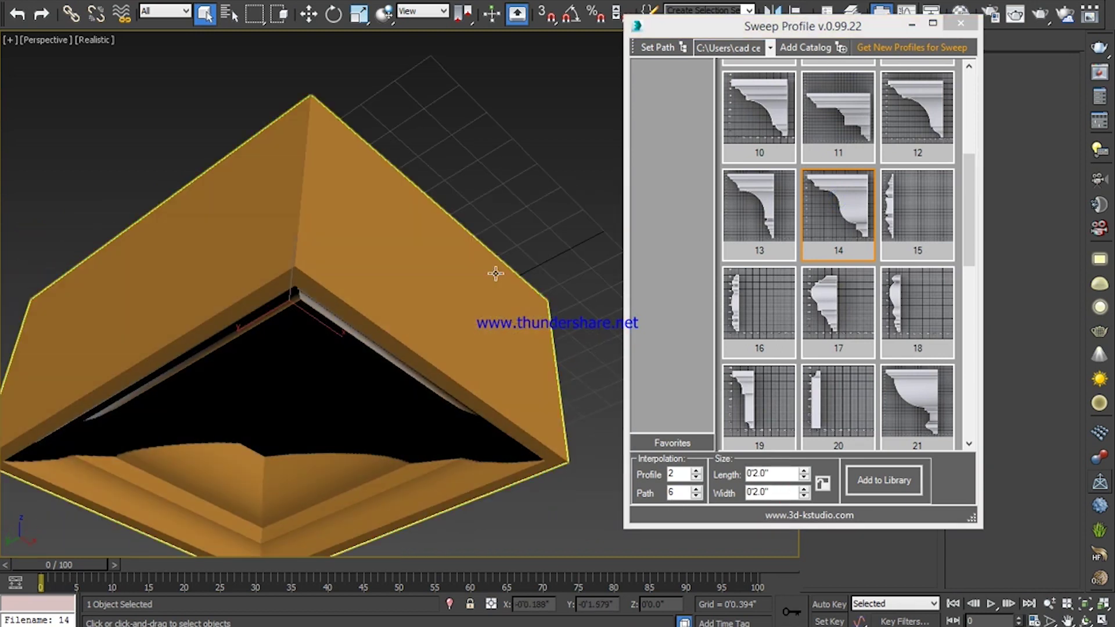
left_click_drag(756, 26, 539, 53)
left_click(835, 41)
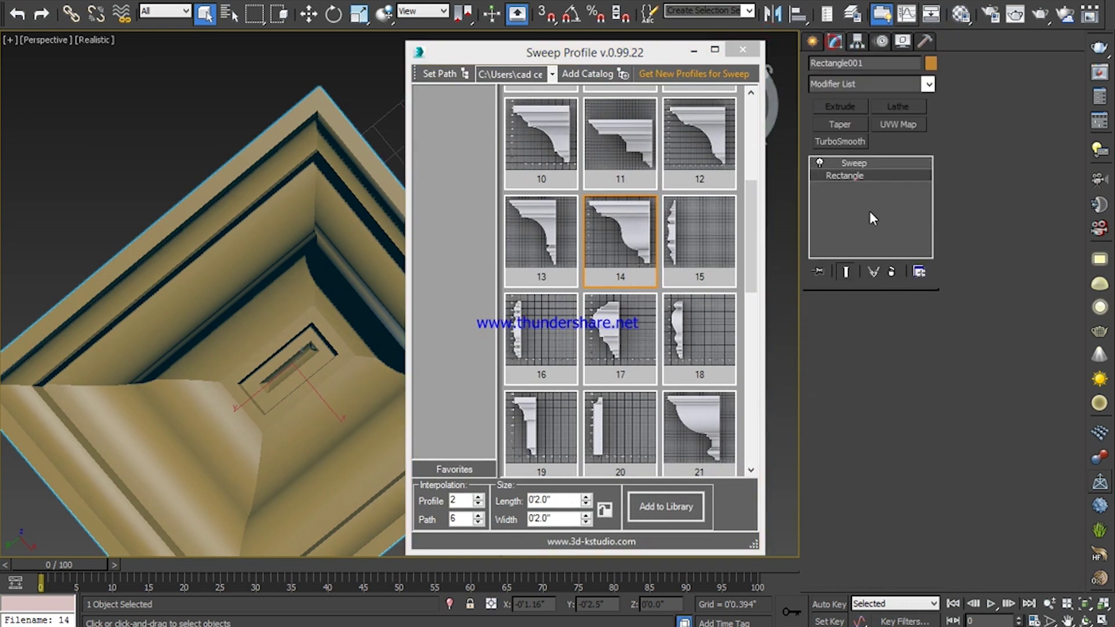
double_click(888, 356)
type("10")
key("Return")
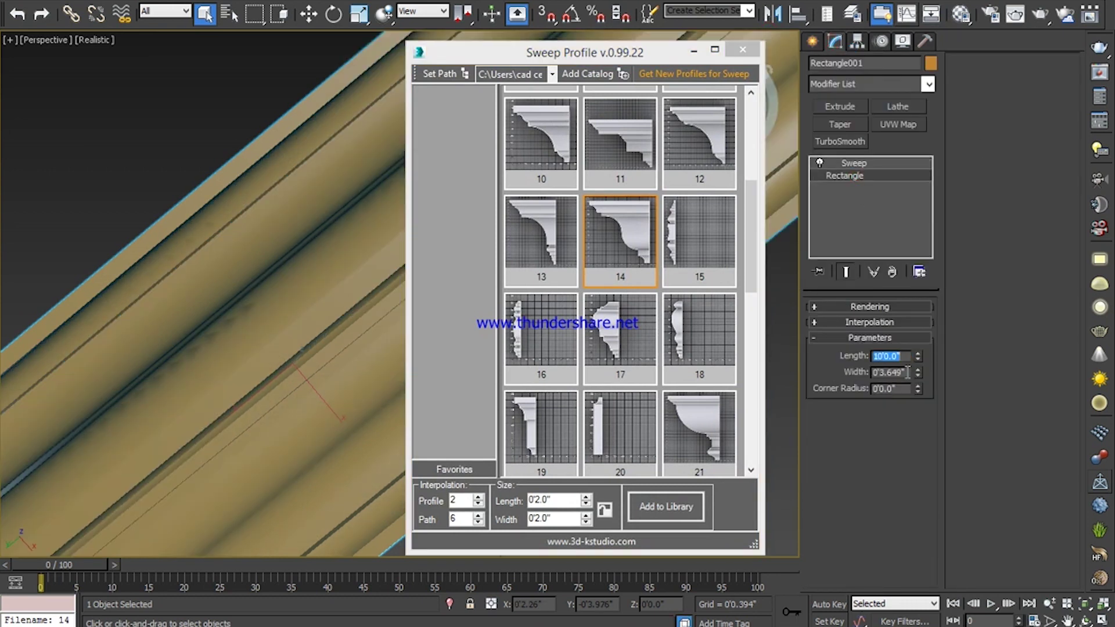
double_click(887, 372)
type("10")
key("Return")
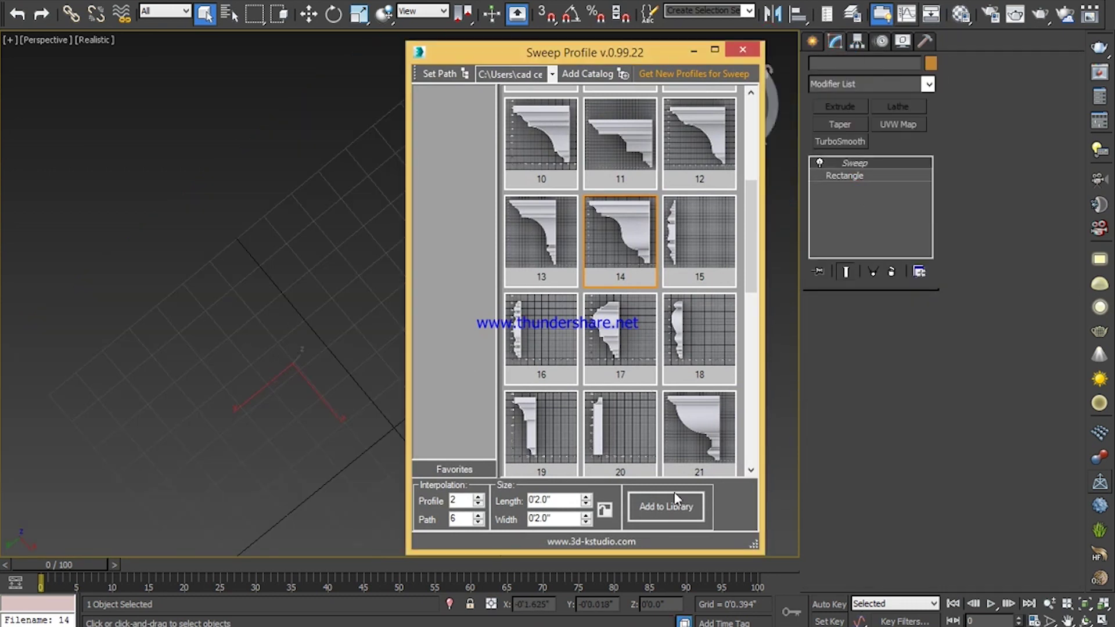
Step: Close the Sweep Profile window and inspect the square trim frame from top and perspective views
left_click(781, 174)
key("t")
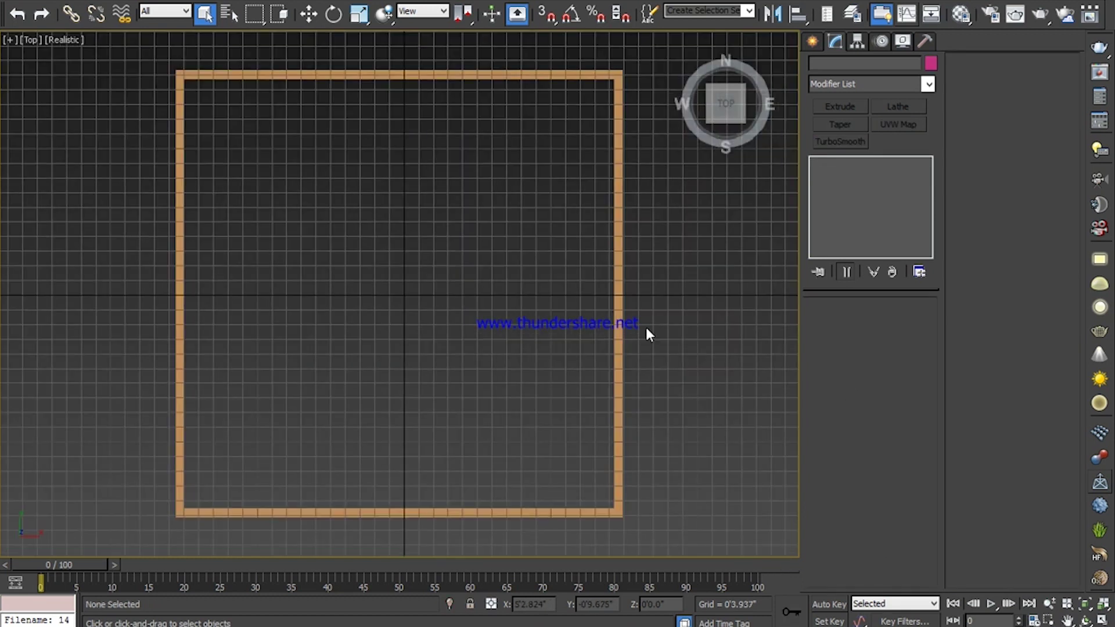
left_click(620, 305)
middle_click_drag(619, 306, 621, 231, "alt")
key("p")
middle_click_drag(600, 290, 797, 476, "alt")
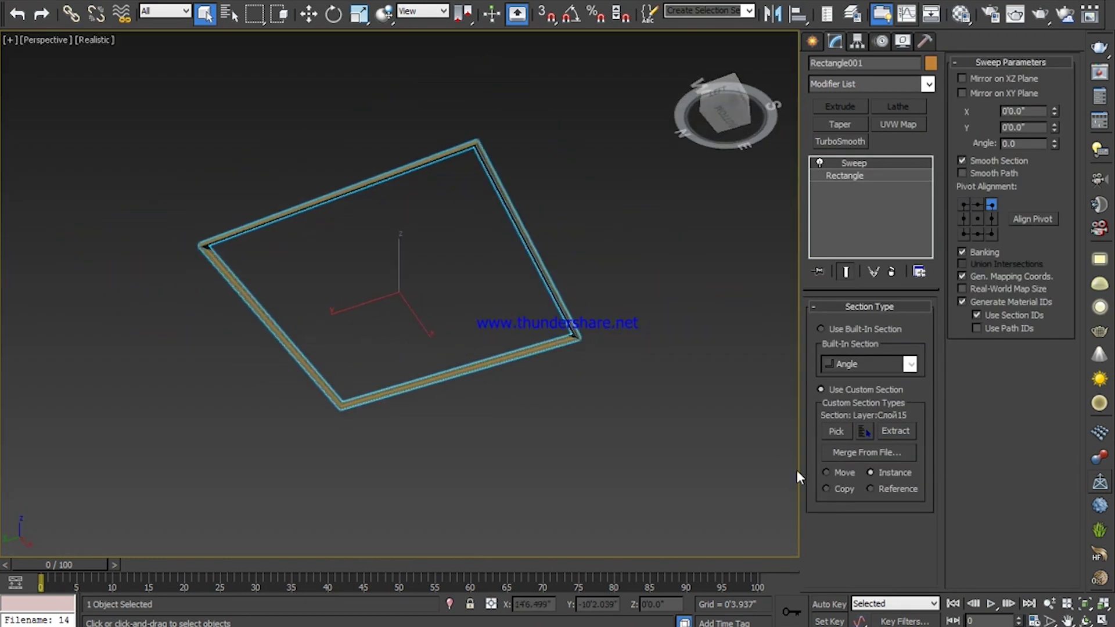